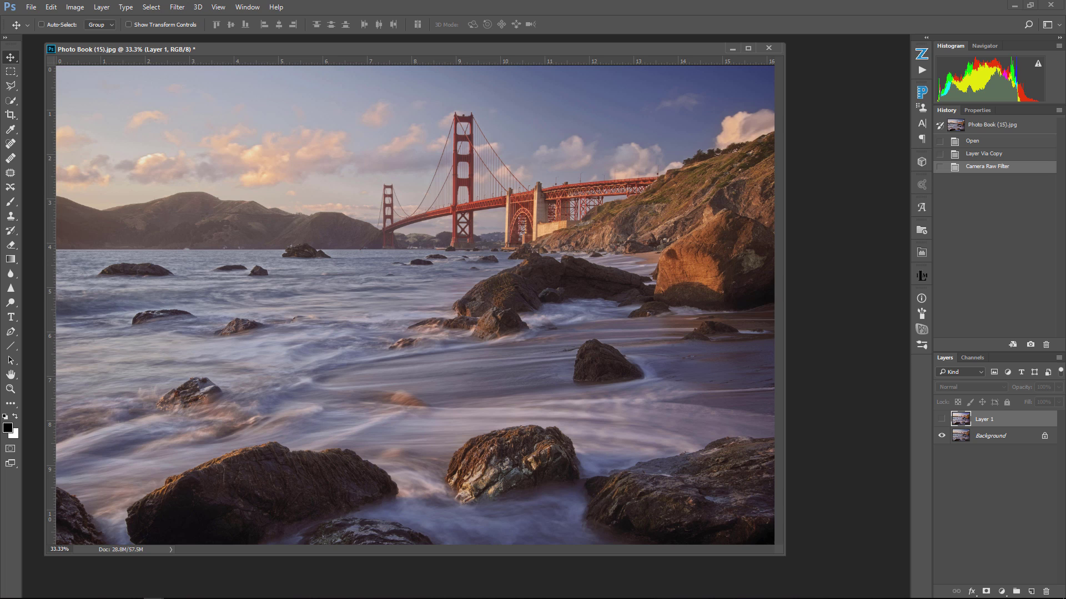
# - Make Layer 1 visible and focus the Camera Raw Filter dialog on the unedited beach photo
pyautogui.click(943, 421)
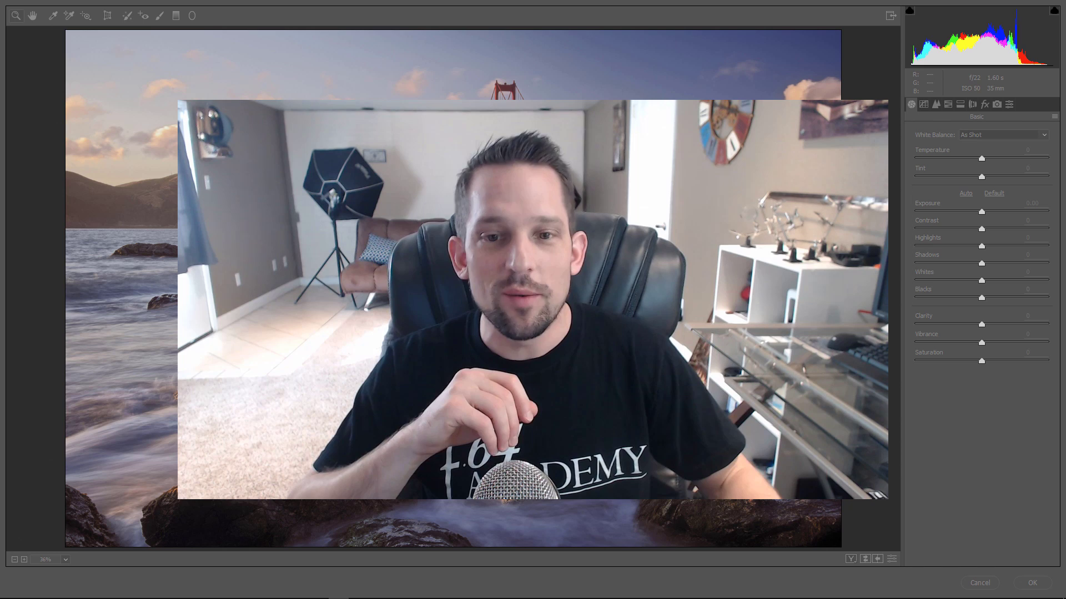
pyautogui.click(968, 447)
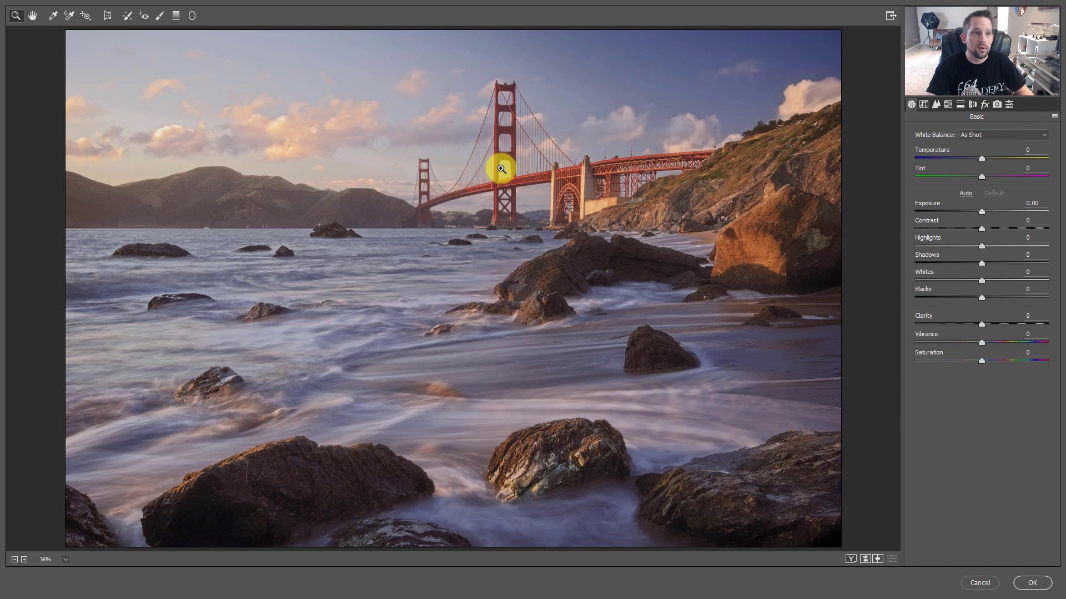
# - Switch to the Targeted Adjustment Tool and try test adjustments on the sky and hills
pyautogui.press('t')
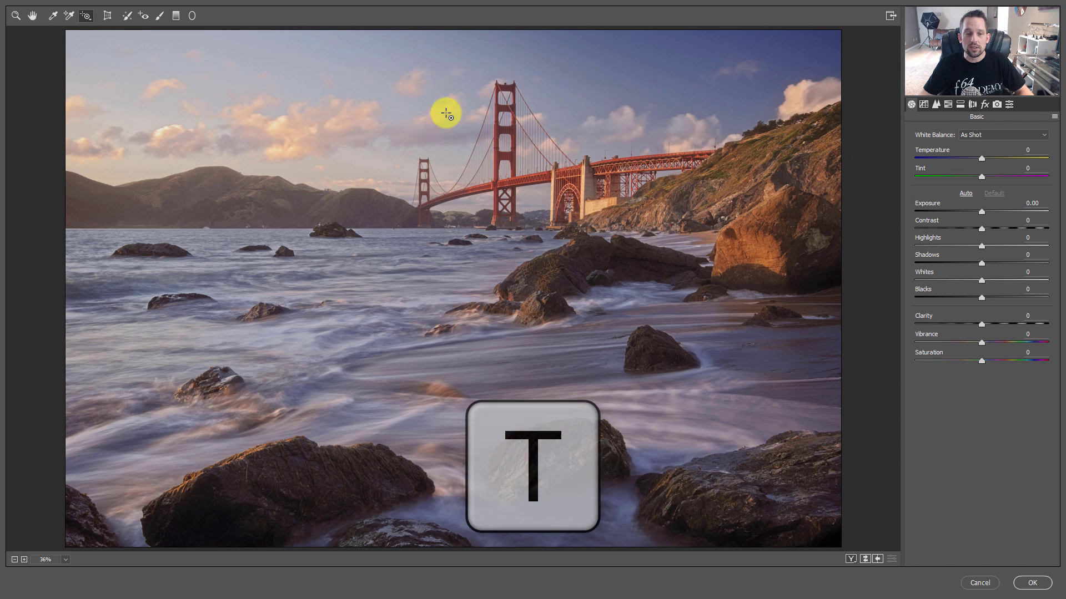
pyautogui.moveTo(445, 129); pyautogui.dragTo(480, 135)
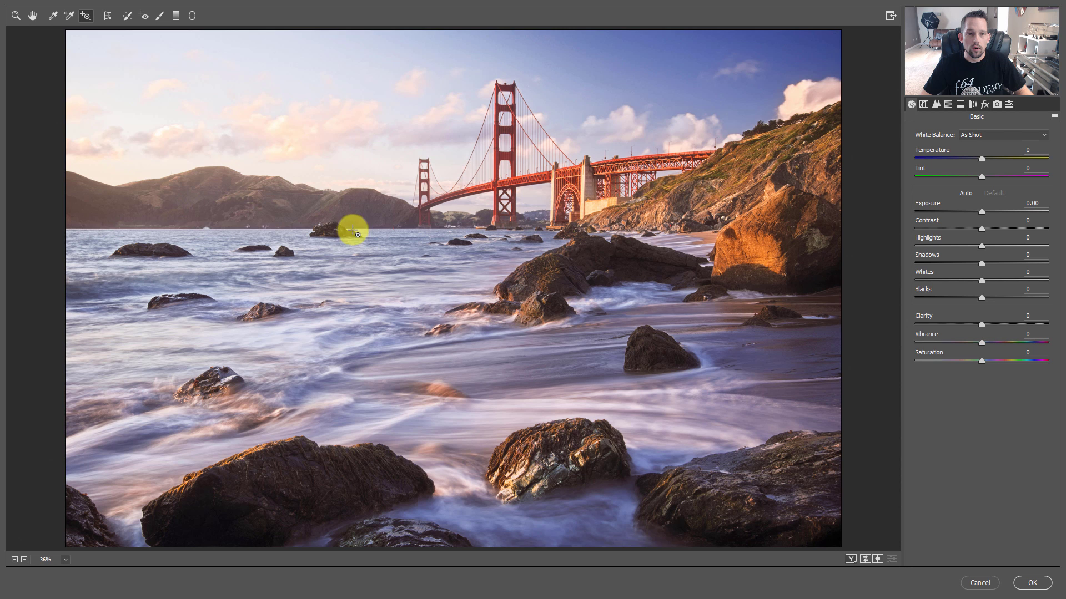
pyautogui.moveTo(355, 214); pyautogui.dragTo(358, 201)
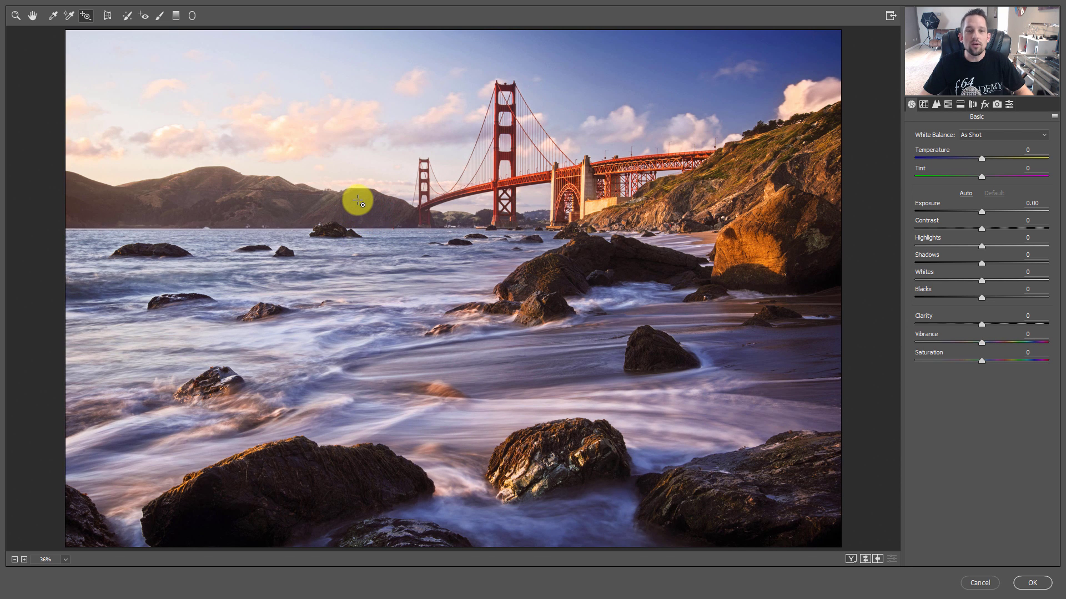
# - Target the Parametric Curve and reset all settings to Camera Raw Defaults
pyautogui.click(90, 20)
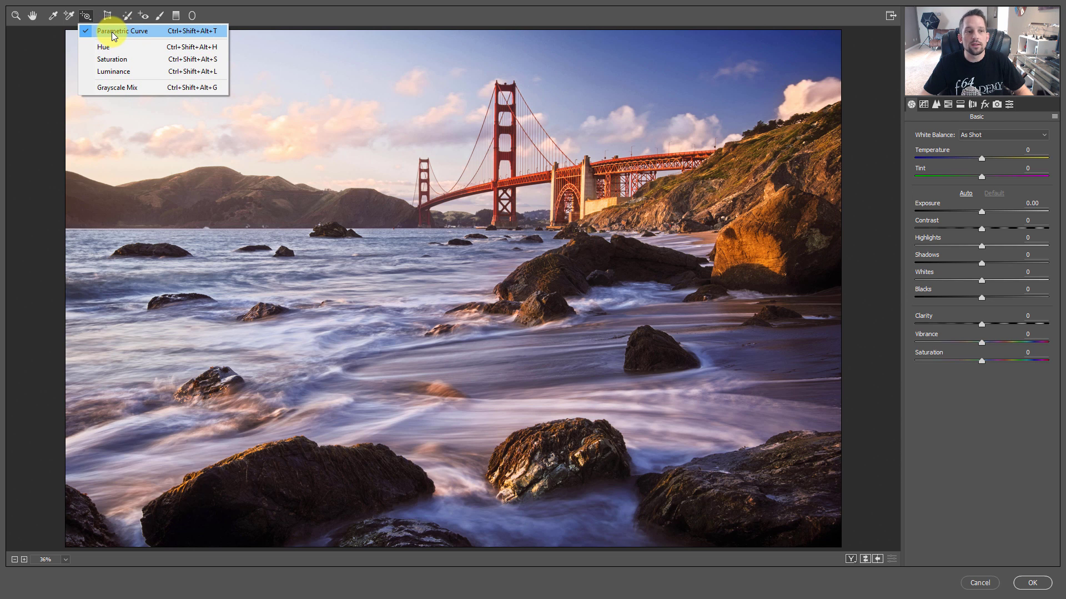
pyautogui.click(112, 32)
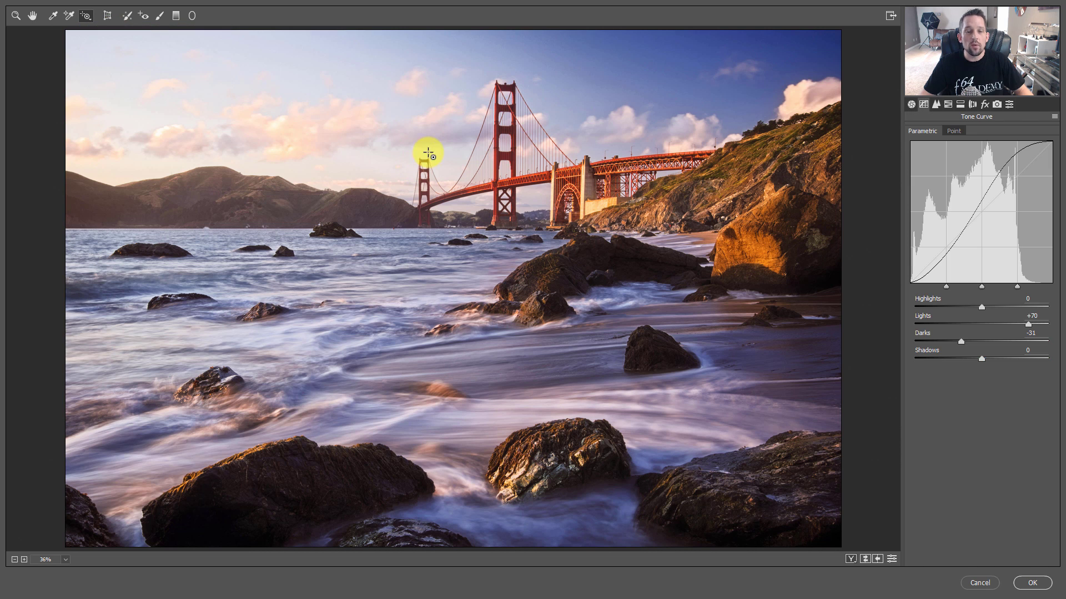
pyautogui.rightClick(374, 121)
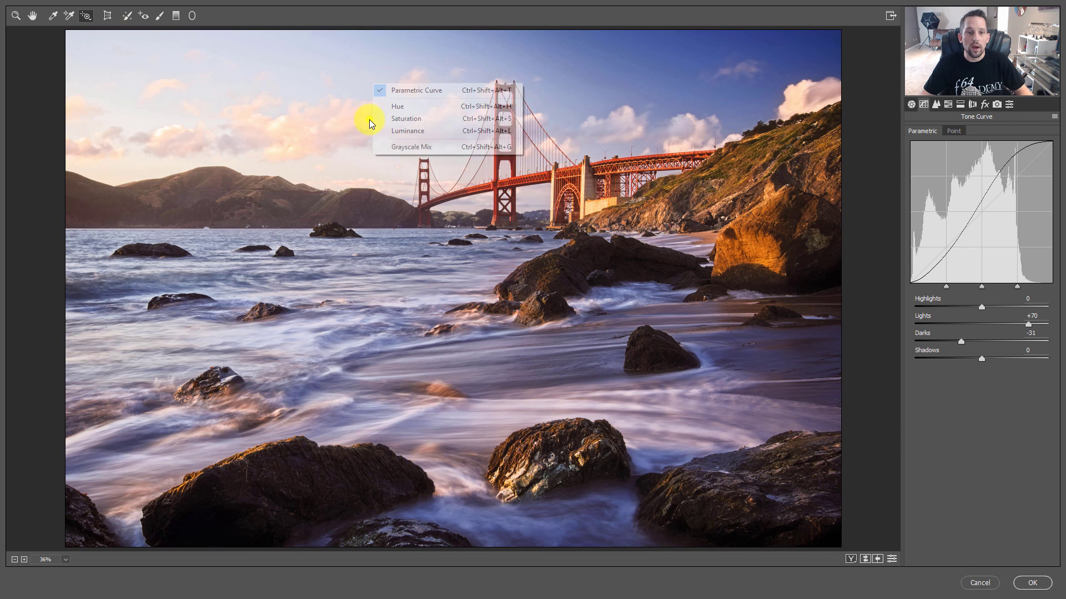
pyautogui.click(401, 91)
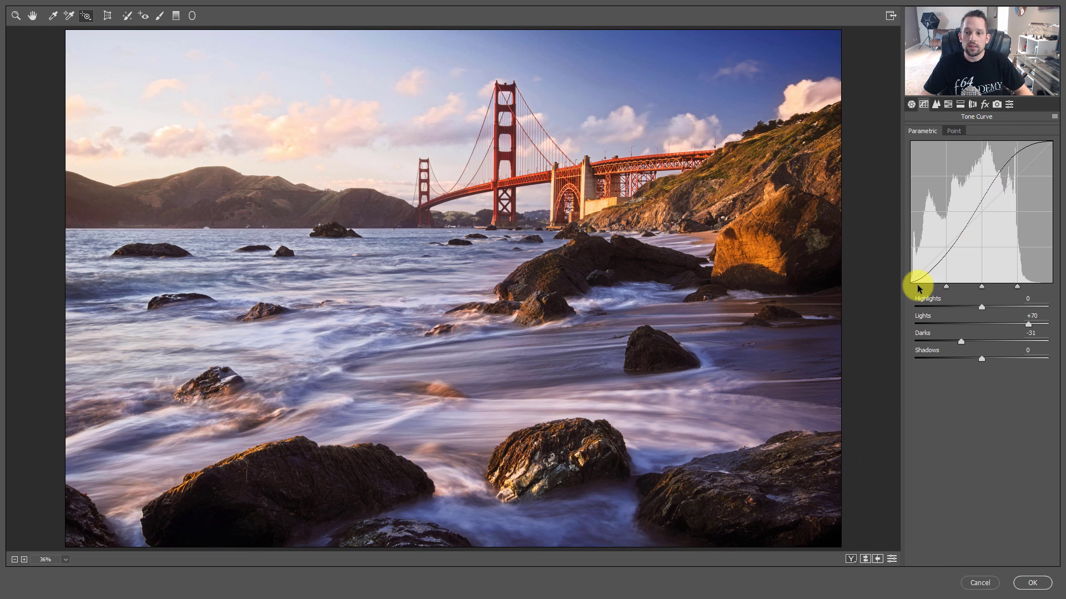
pyautogui.click(1054, 116)
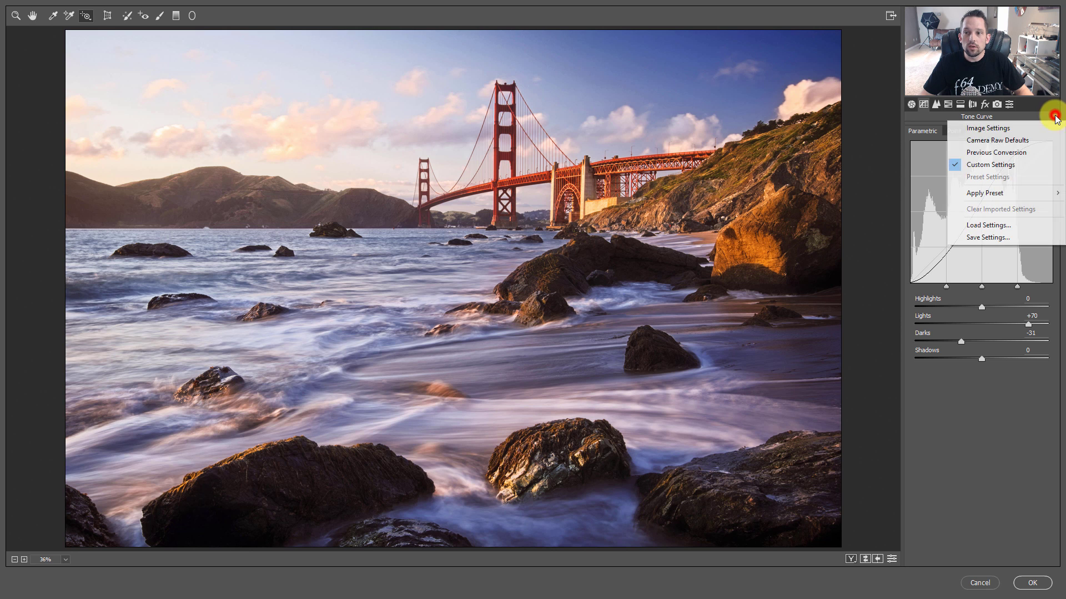
pyautogui.click(1002, 140)
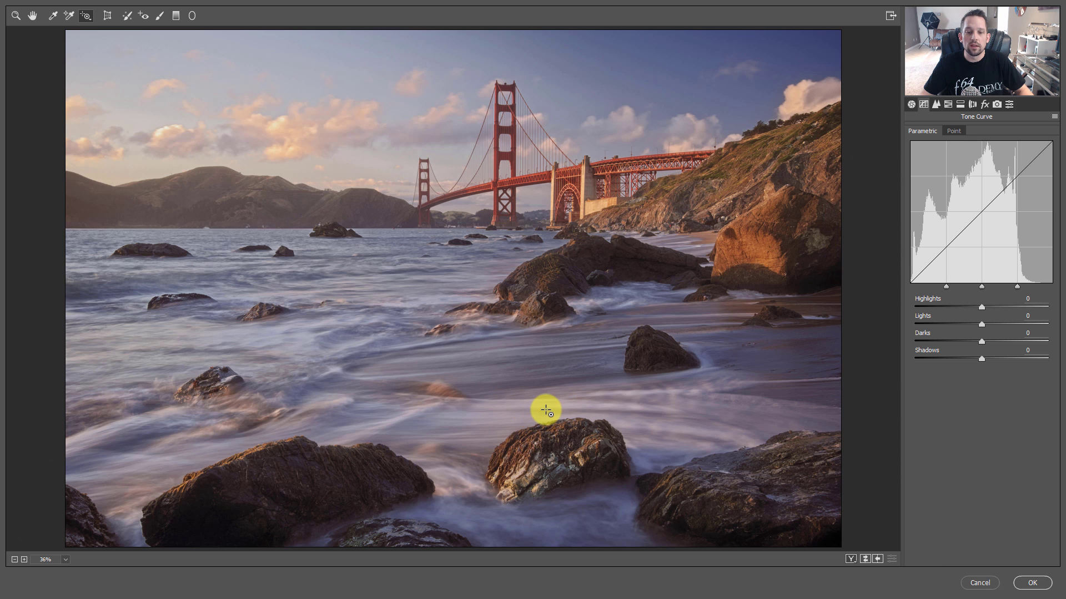
# - Drag the water to Lights +23 and the rock to Shadows -13, then raise Darks to +11
pyautogui.moveTo(543, 407); pyautogui.dragTo(549, 404)
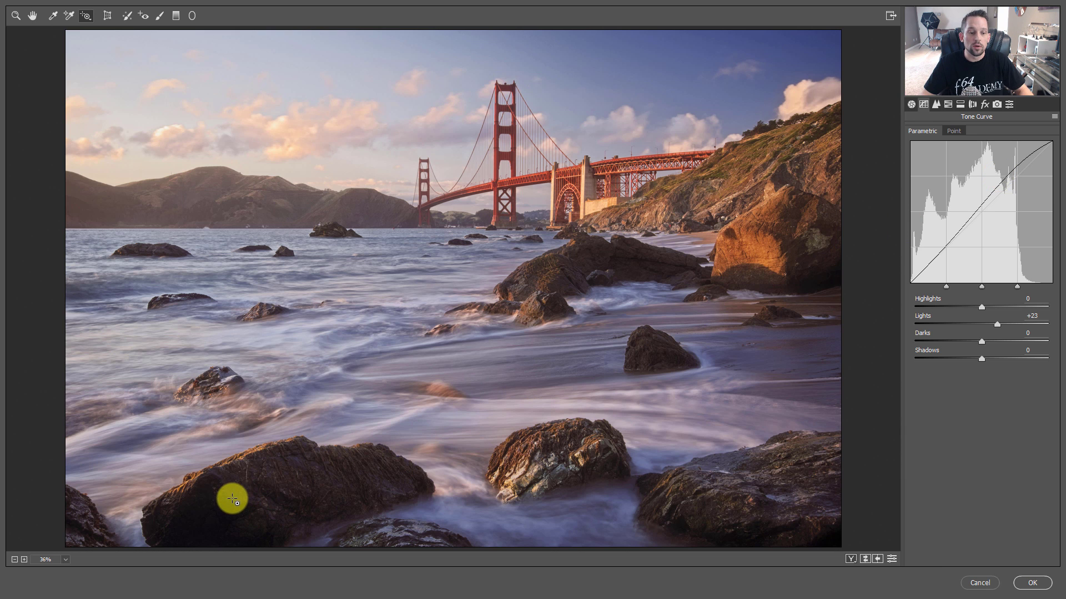
pyautogui.moveTo(218, 500)
pyautogui.mouseDown()
pyautogui.moveTo(288, 496)
pyautogui.moveTo(210, 499)
pyautogui.mouseUp()
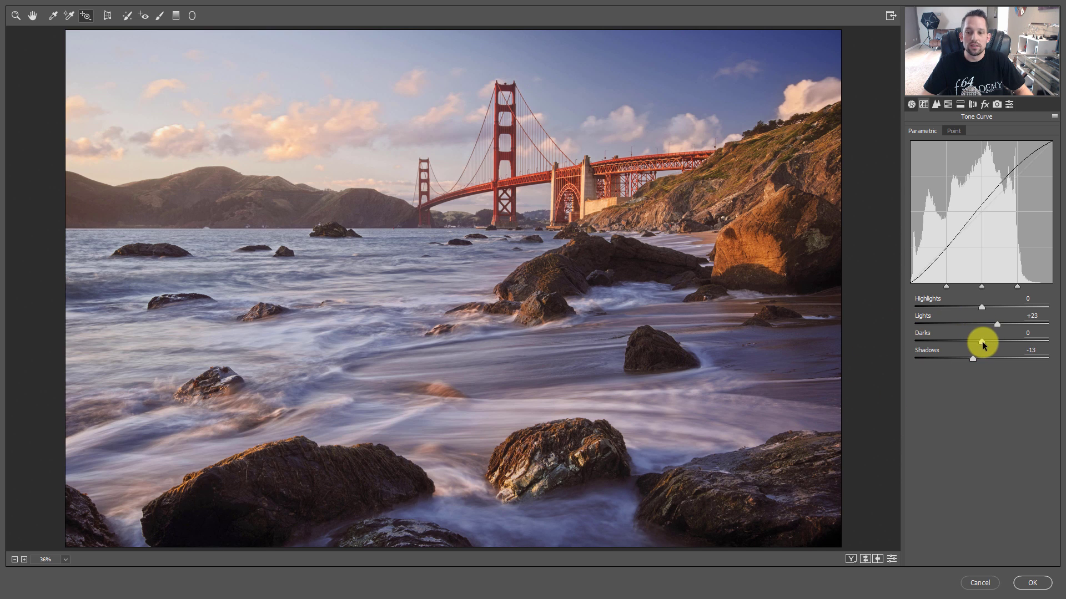
pyautogui.moveTo(982, 342); pyautogui.dragTo(992, 343)
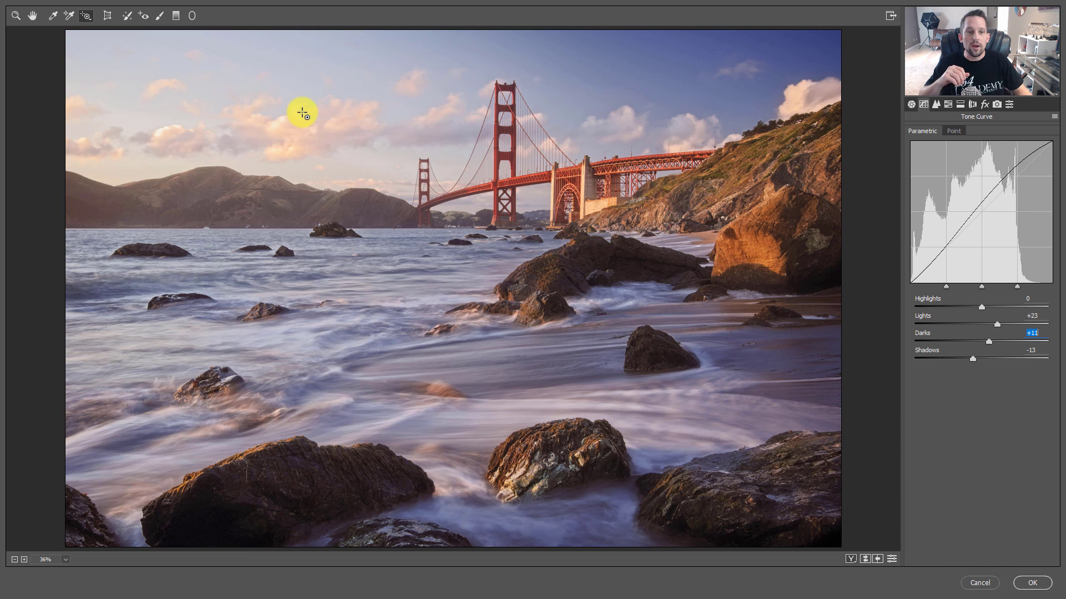
# - Target Saturation and drag the rock and sky: Reds +7, Oranges +29, Blues +20, Purples +6
pyautogui.rightClick(305, 77)
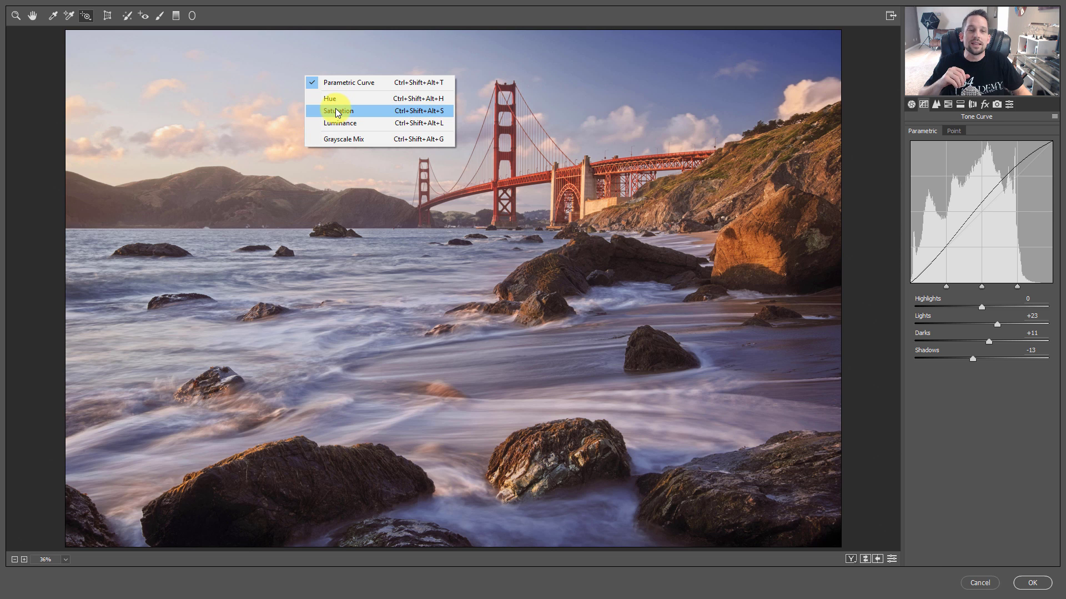
pyautogui.click(336, 113)
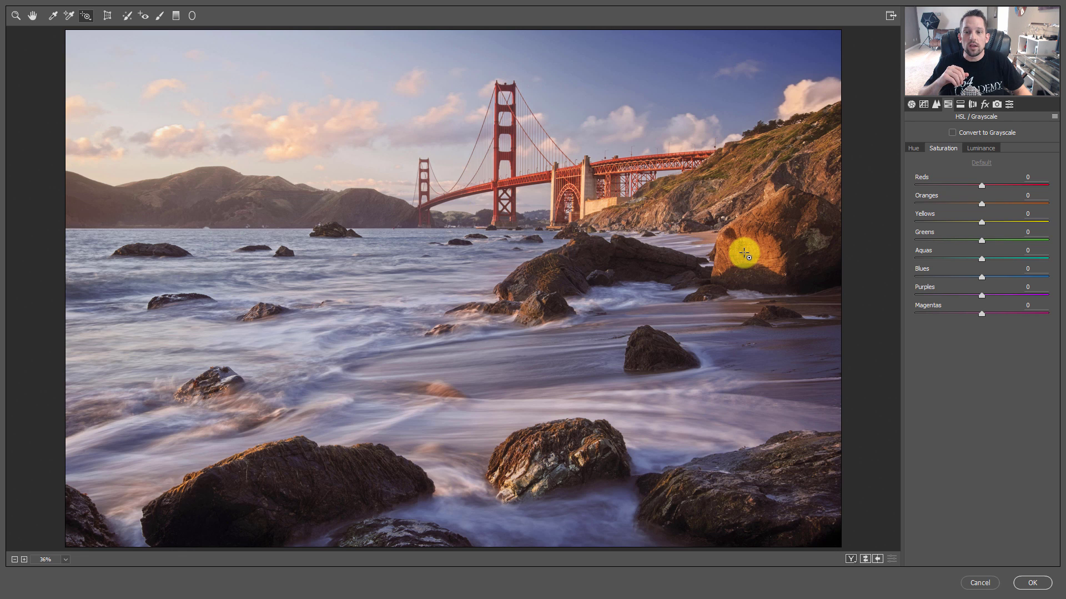
pyautogui.moveTo(744, 253); pyautogui.dragTo(765, 245)
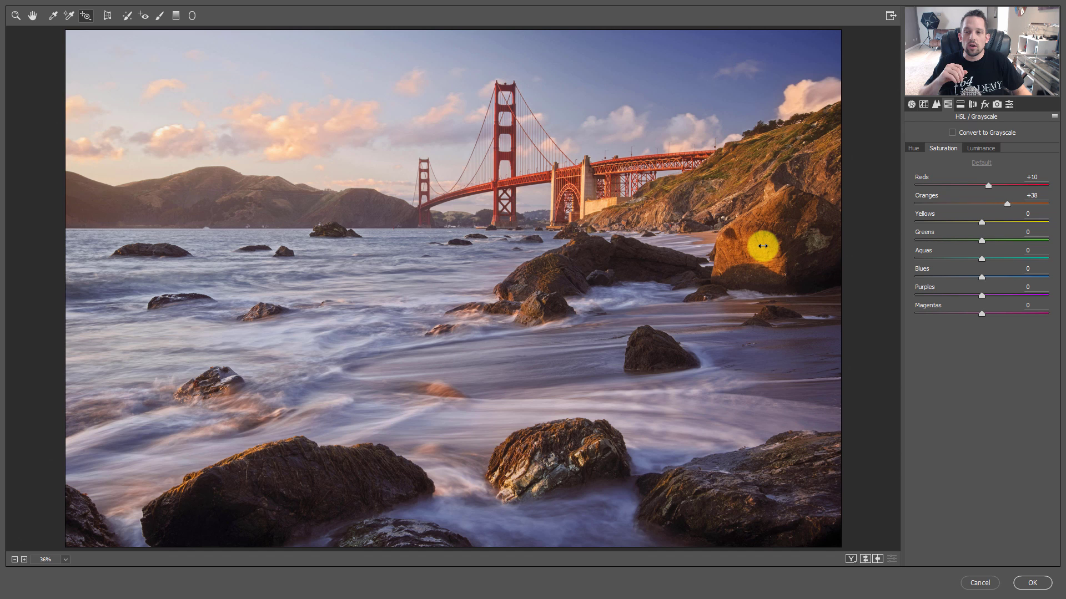
pyautogui.moveTo(760, 246)
pyautogui.mouseDown()
pyautogui.moveTo(771, 245)
pyautogui.moveTo(750, 245)
pyautogui.moveTo(774, 246)
pyautogui.moveTo(764, 248)
pyautogui.mouseUp()
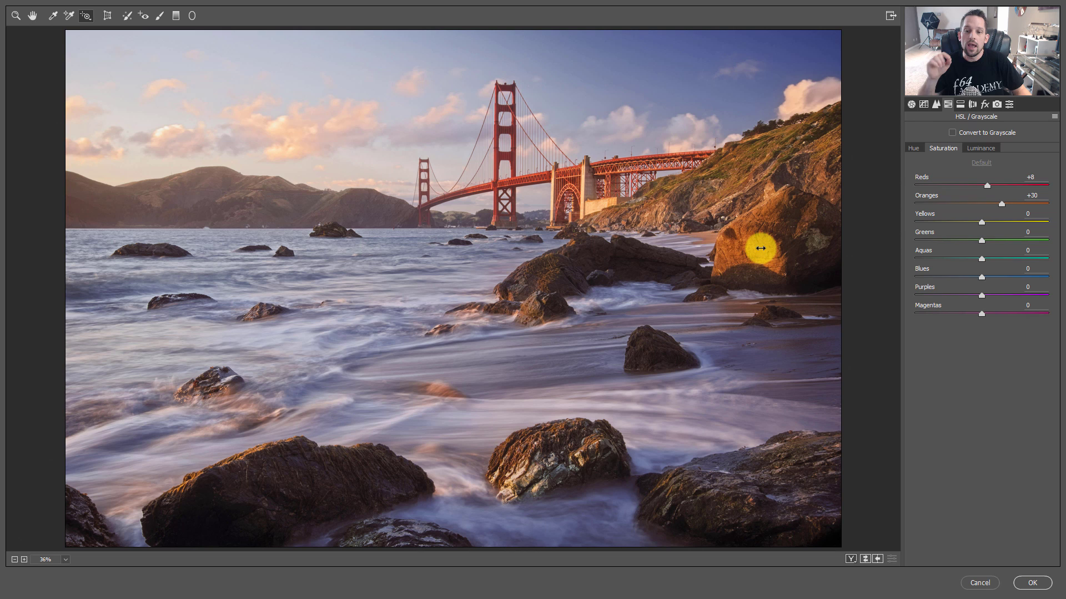
pyautogui.moveTo(760, 248); pyautogui.dragTo(759, 246)
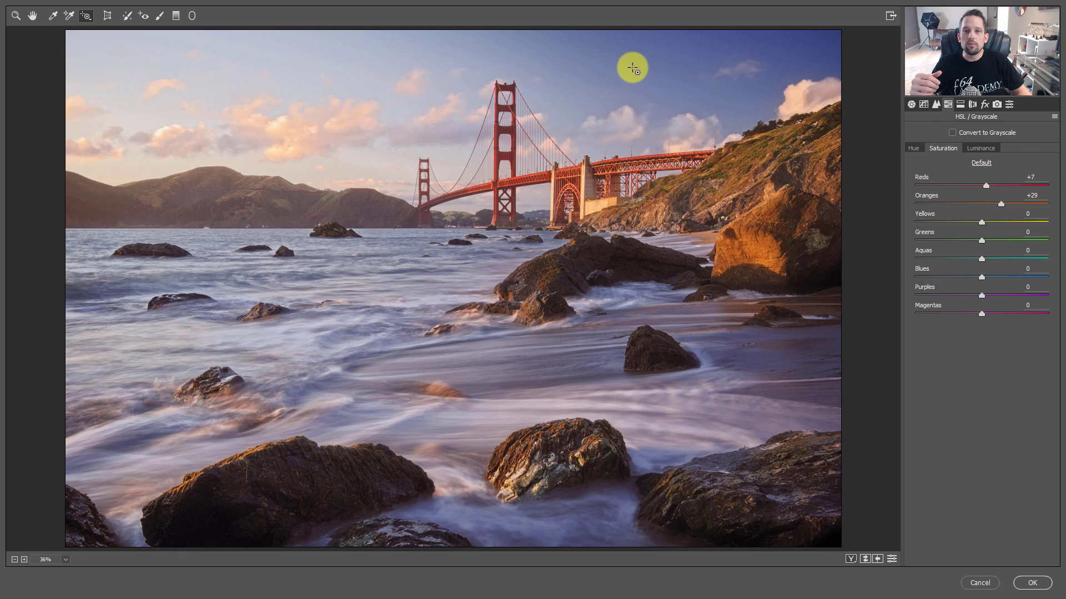
pyautogui.moveTo(638, 65)
pyautogui.mouseDown()
pyautogui.moveTo(675, 65)
pyautogui.moveTo(652, 62)
pyautogui.mouseUp()
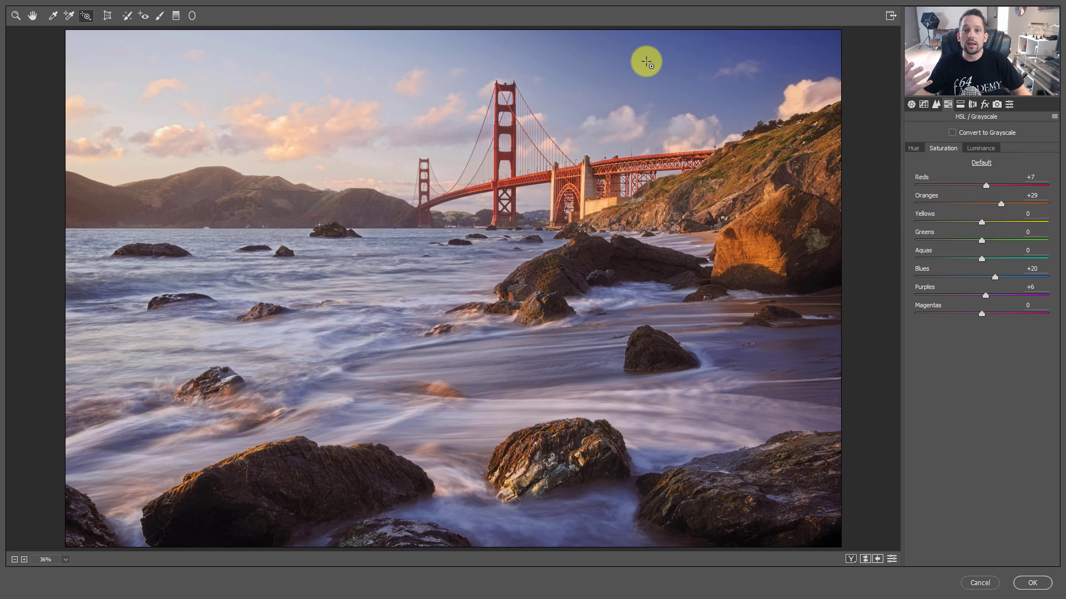
# - Target Hue and drag in the sky to set Blues +17 and Purples +6
pyautogui.rightClick(647, 61)
pyautogui.click(667, 46)
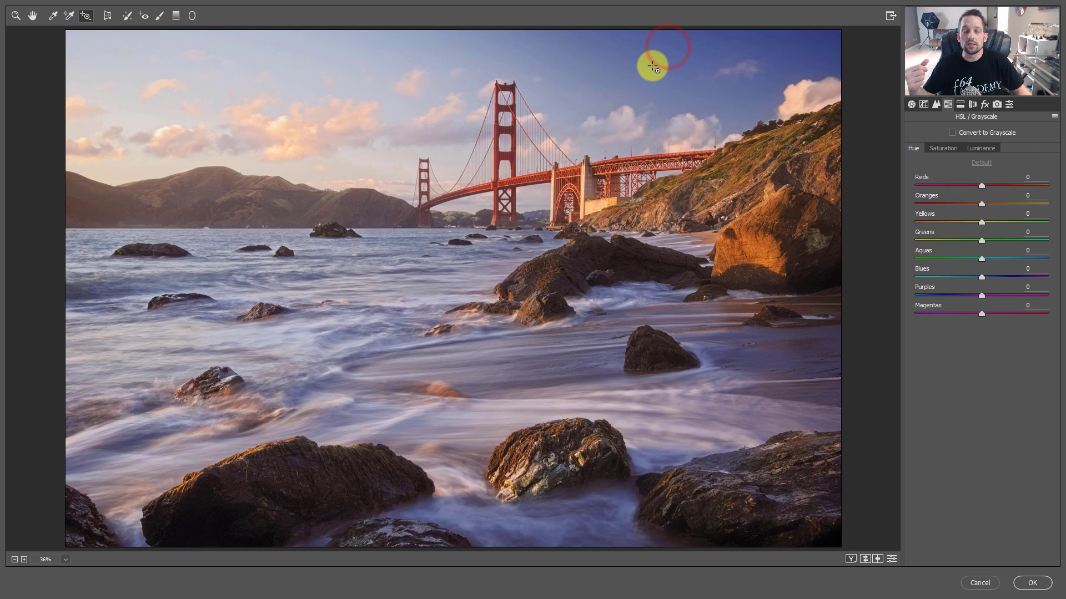
pyautogui.moveTo(651, 65); pyautogui.dragTo(666, 65)
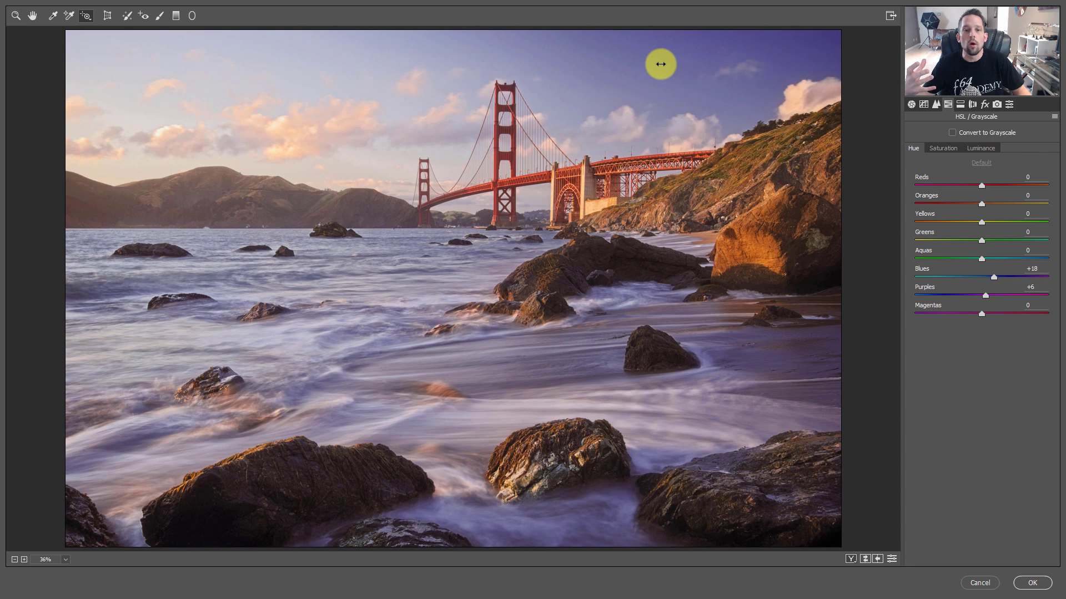
pyautogui.moveTo(660, 63)
pyautogui.mouseDown()
pyautogui.moveTo(628, 64)
pyautogui.moveTo(659, 63)
pyautogui.mouseUp()
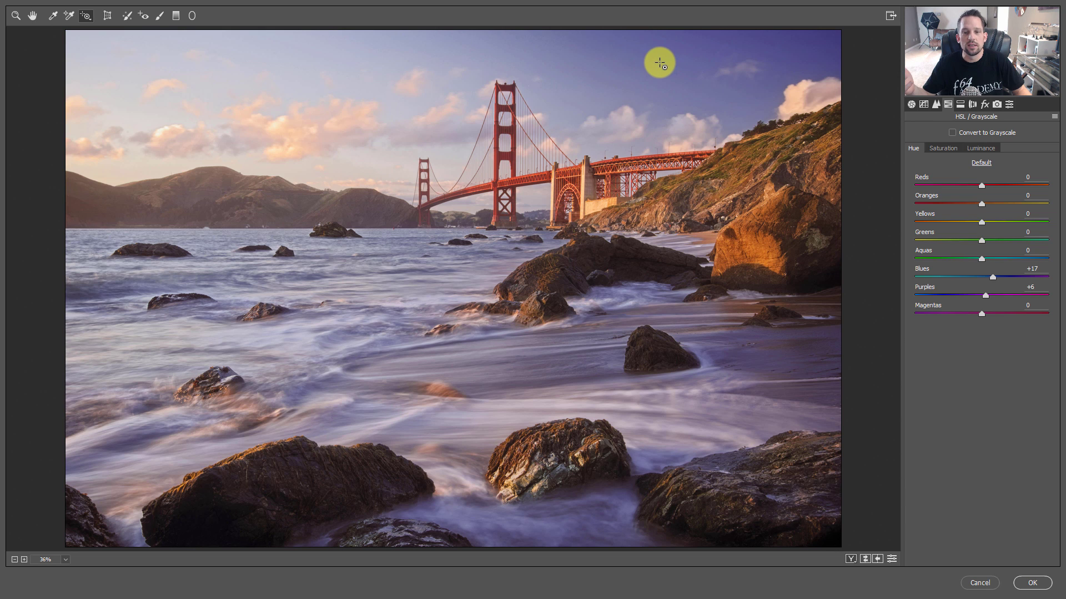
# - Target Luminance and drag on the bridge tower to set Reds -16 and Oranges -7
pyautogui.rightClick(535, 178)
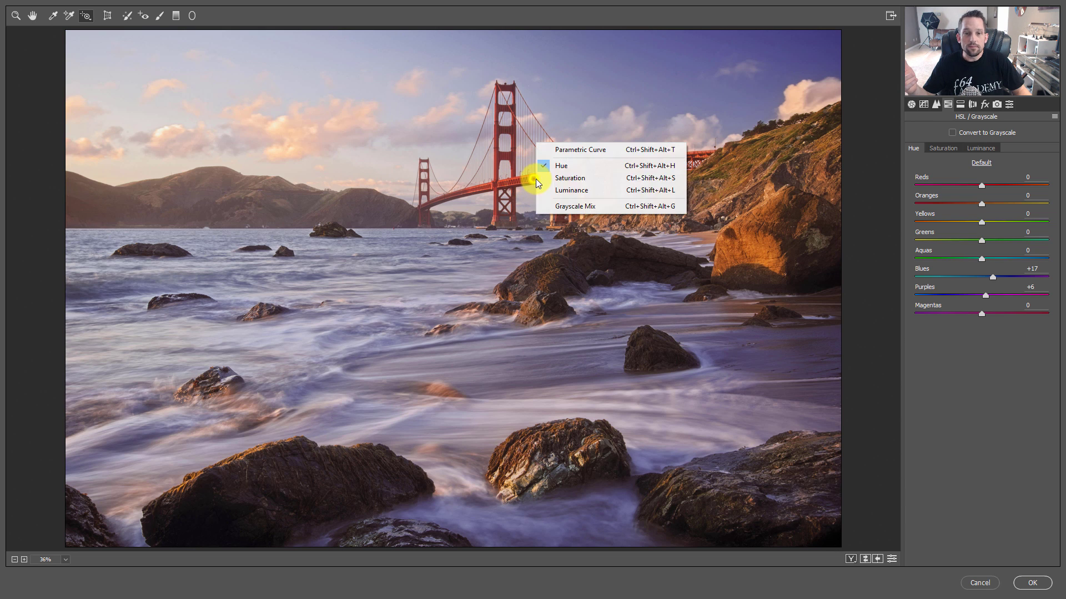
pyautogui.click(568, 194)
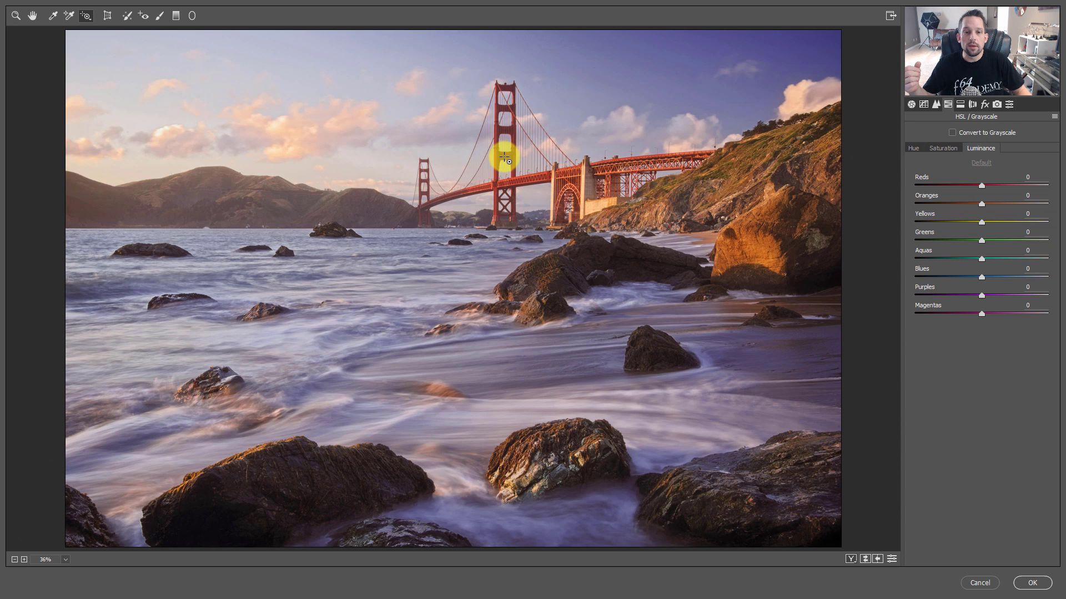
pyautogui.moveTo(504, 157)
pyautogui.mouseDown()
pyautogui.moveTo(574, 156)
pyautogui.moveTo(494, 157)
pyautogui.mouseUp()
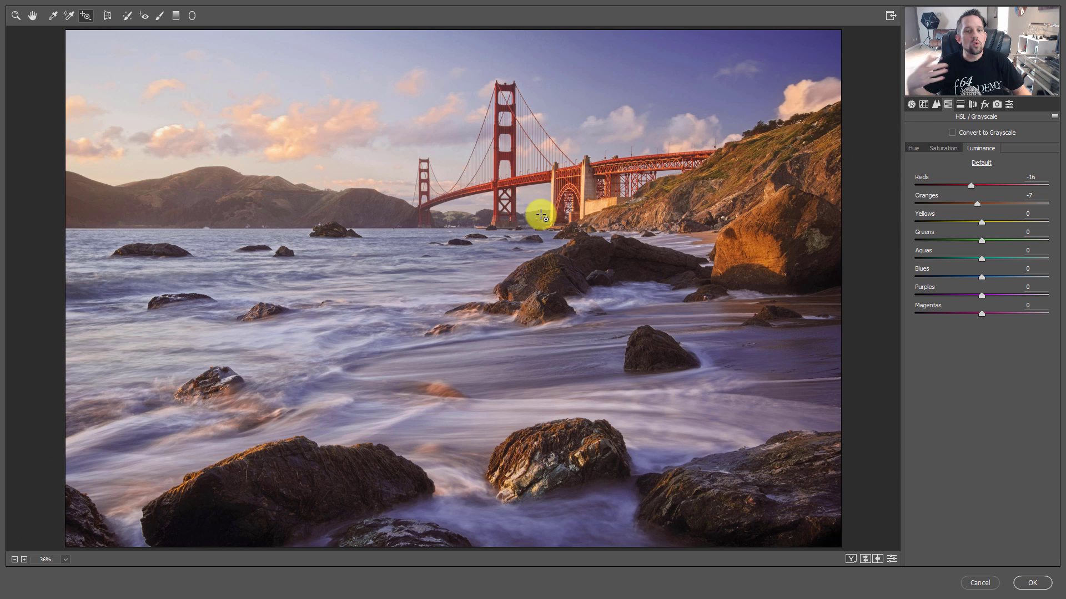
pyautogui.rightClick(561, 86)
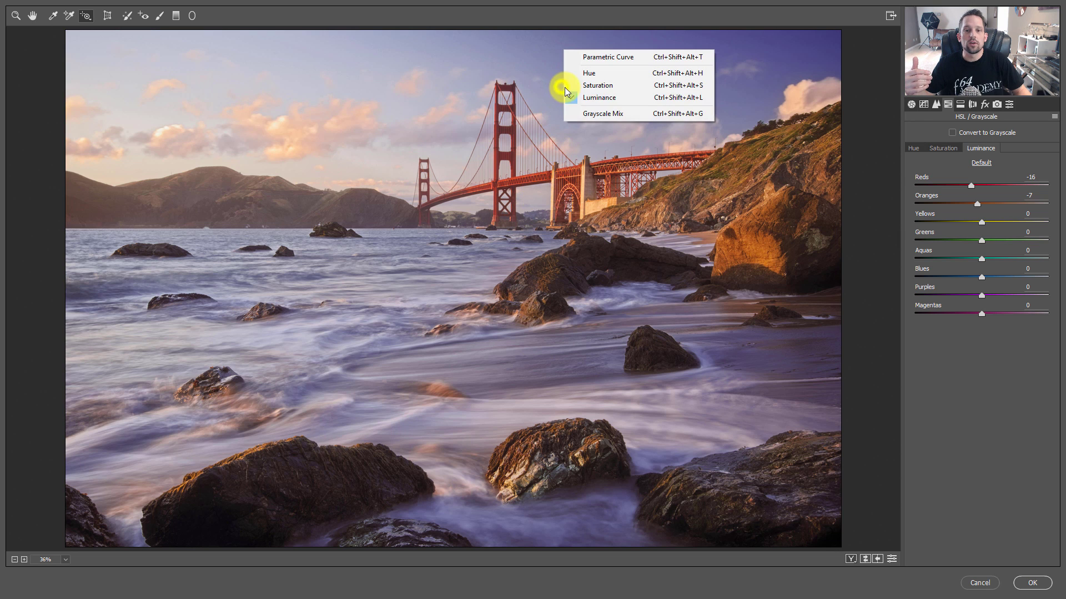
# - Convert to grayscale and mix Greens -14, Blues -2 and Purples +10 via the sky drags
pyautogui.click(614, 116)
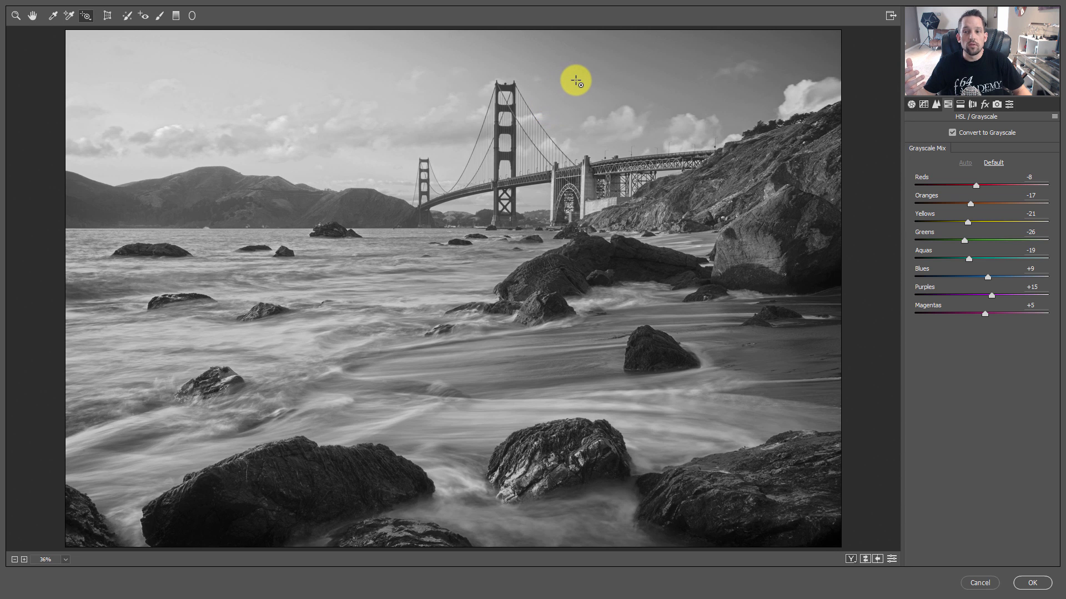
pyautogui.moveTo(574, 78)
pyautogui.mouseDown()
pyautogui.moveTo(611, 86)
pyautogui.moveTo(538, 88)
pyautogui.moveTo(619, 89)
pyautogui.moveTo(530, 90)
pyautogui.moveTo(569, 84)
pyautogui.mouseUp()
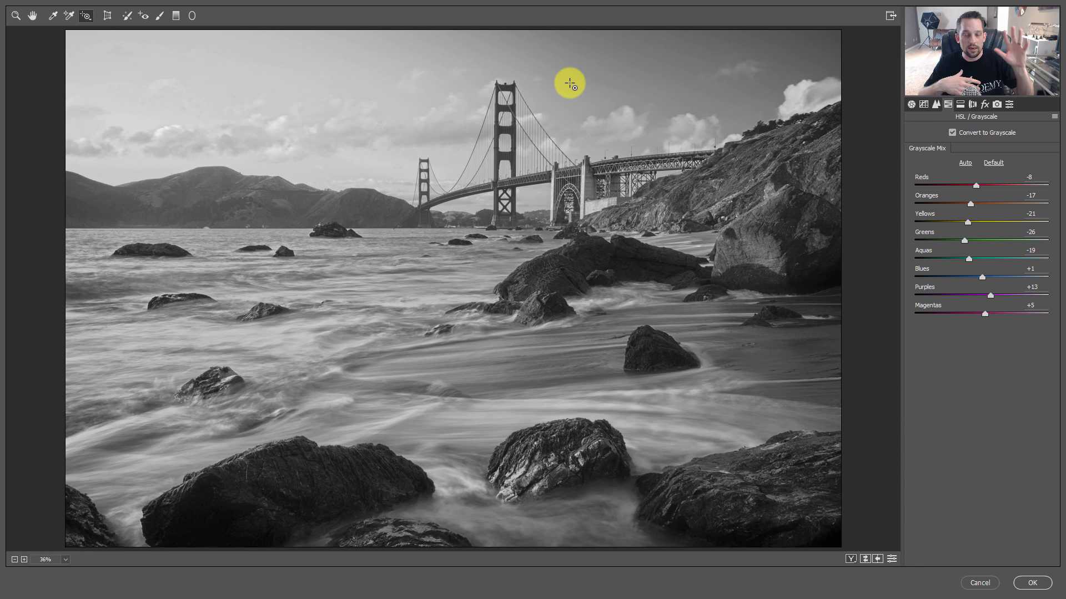
pyautogui.click(595, 83)
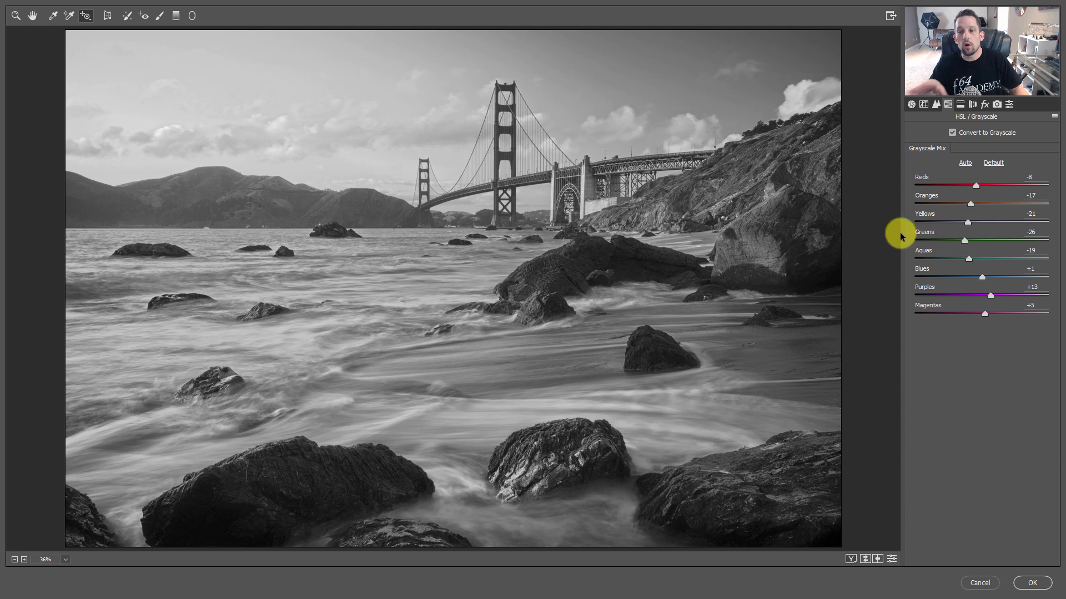
pyautogui.moveTo(961, 238); pyautogui.dragTo(970, 239)
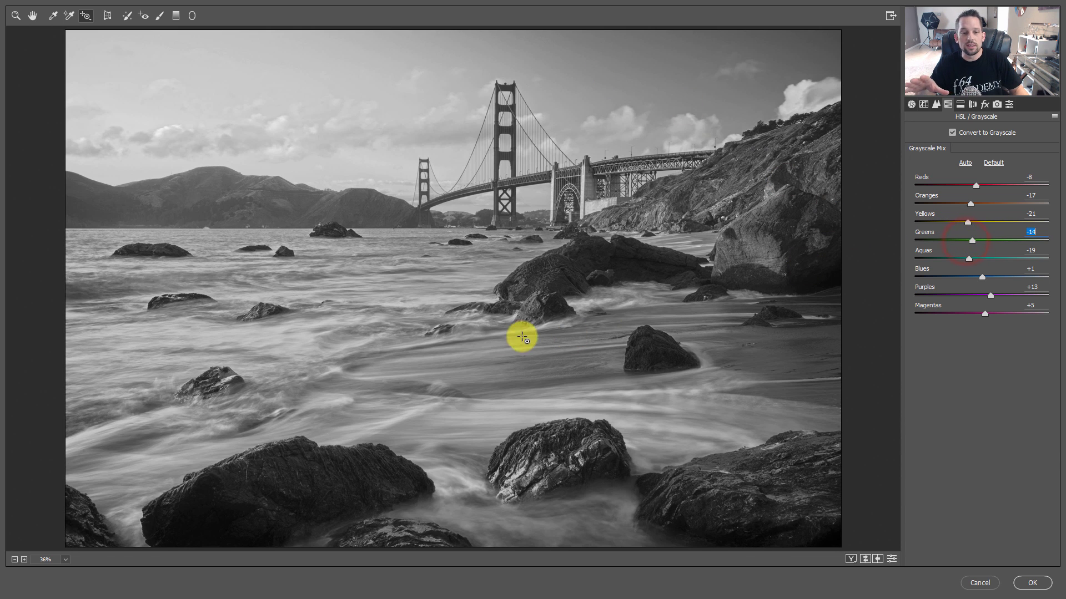
pyautogui.moveTo(342, 369); pyautogui.dragTo(331, 372)
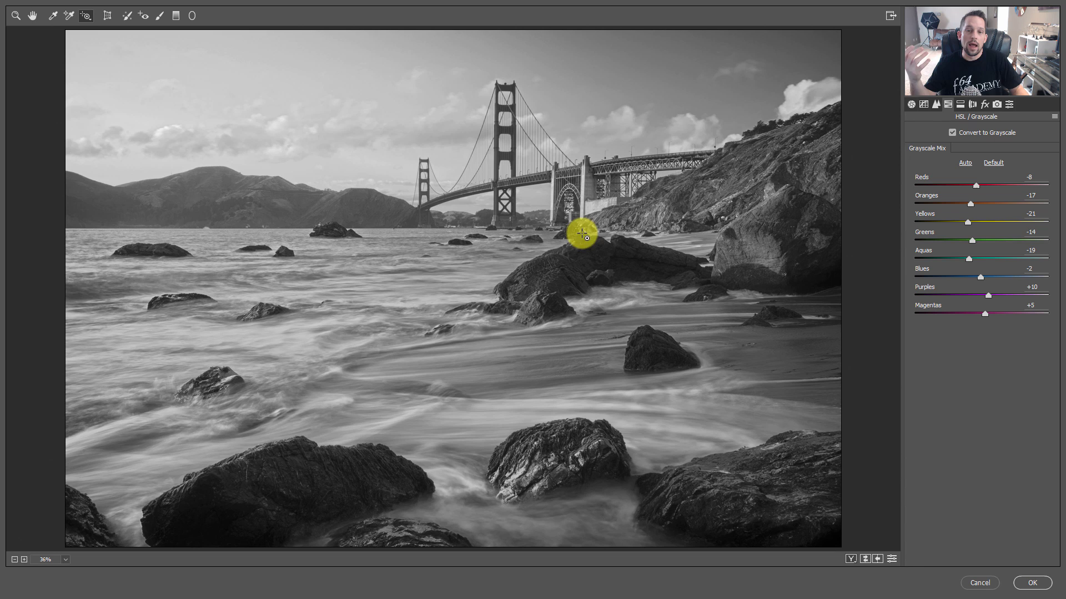
# - Switch the Targeted Adjustment Tool back to Saturation, restoring the colour photo
pyautogui.rightClick(424, 113)
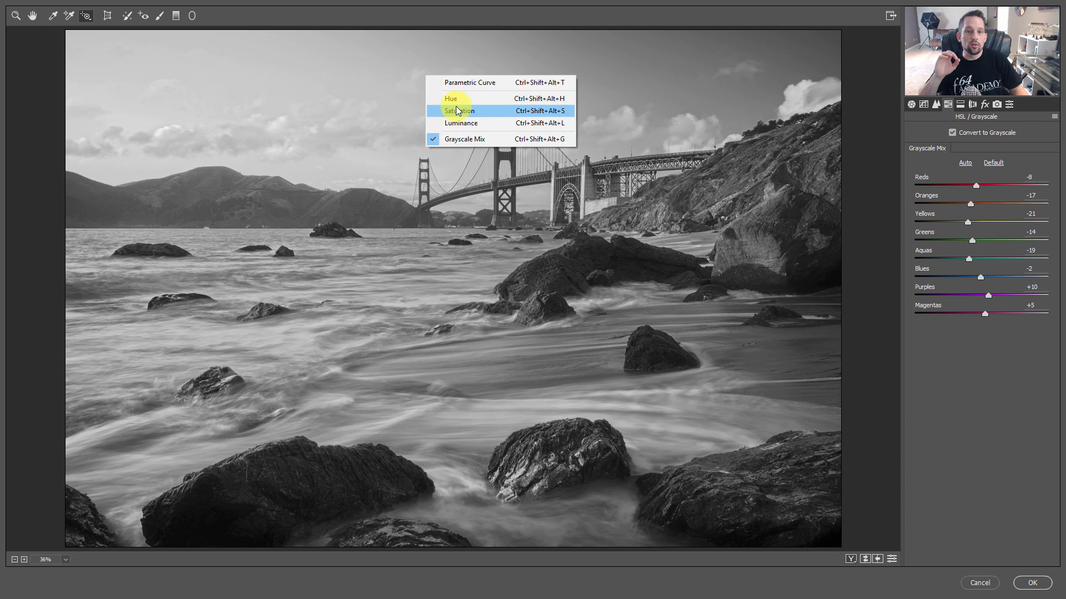
pyautogui.click(456, 110)
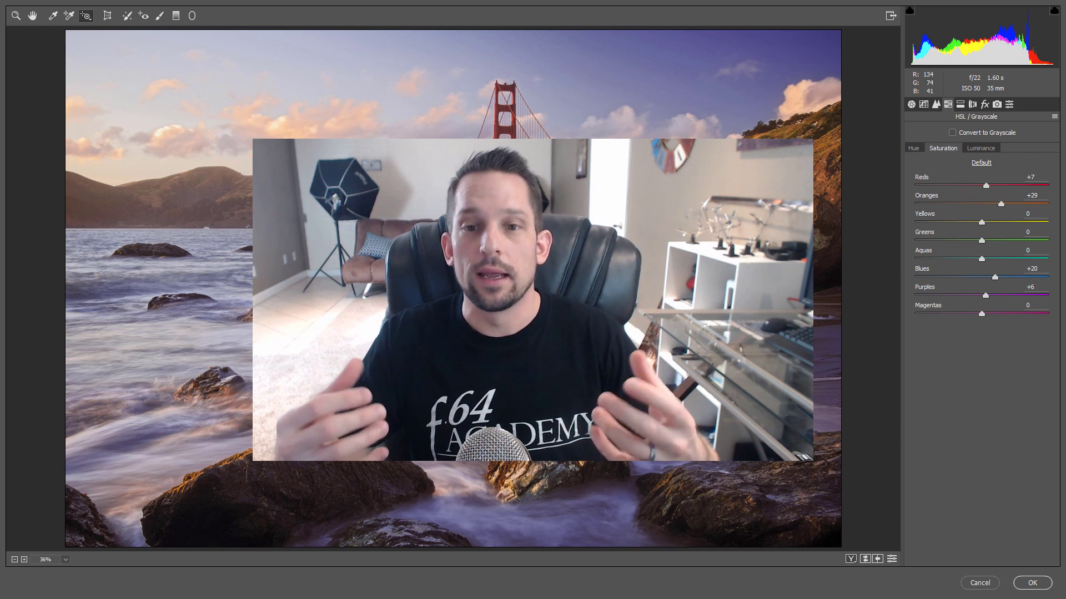
# - Check the Parametric Curve settings, then show HSL Luminance with Reds -16 and Oranges -7
pyautogui.rightClick(298, 76)
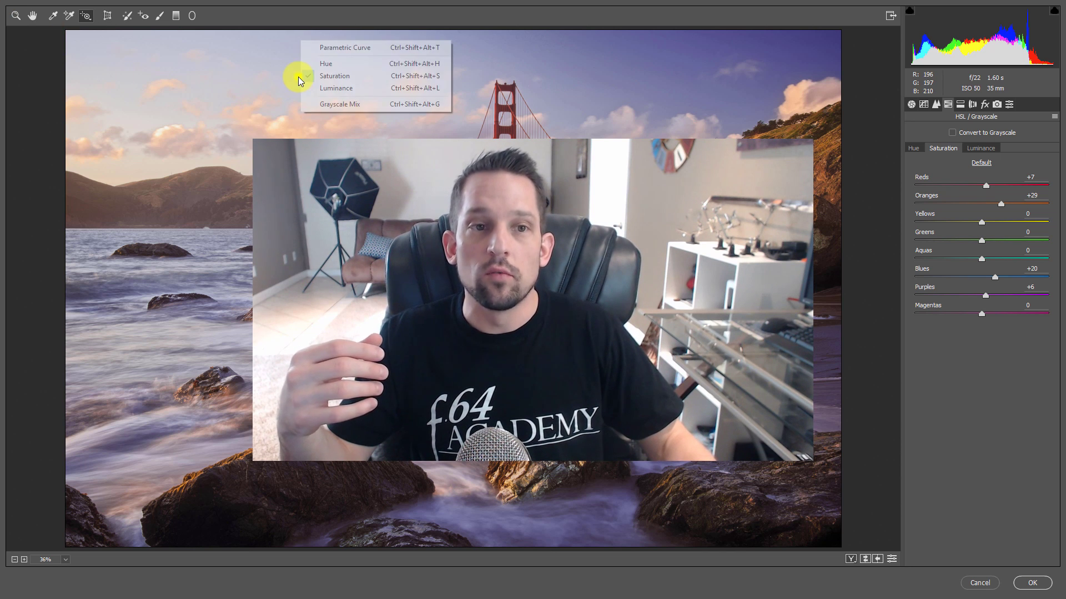
pyautogui.click(331, 49)
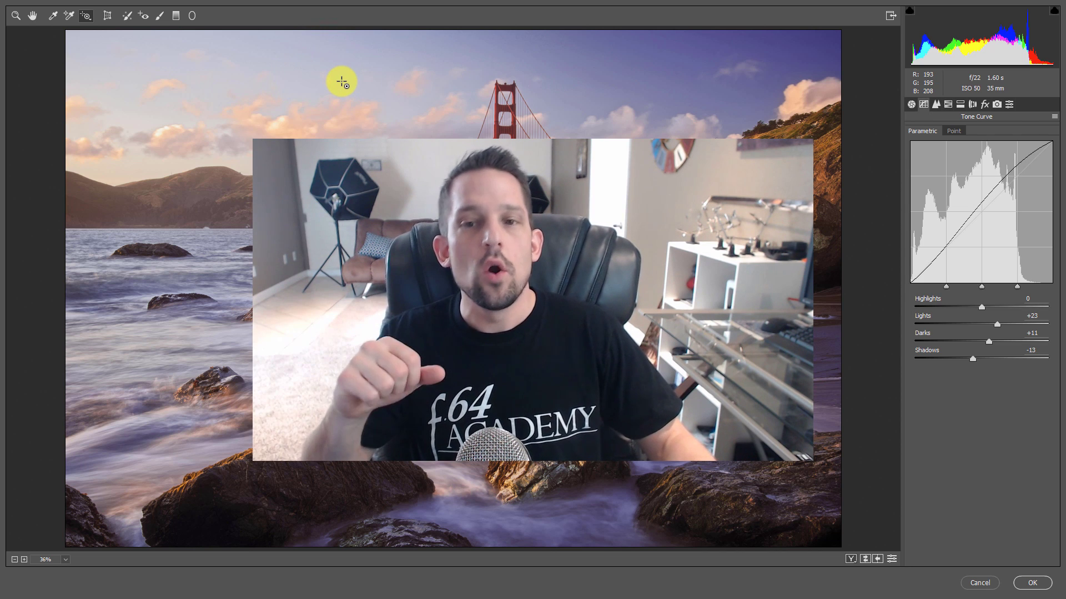
pyautogui.rightClick(317, 77)
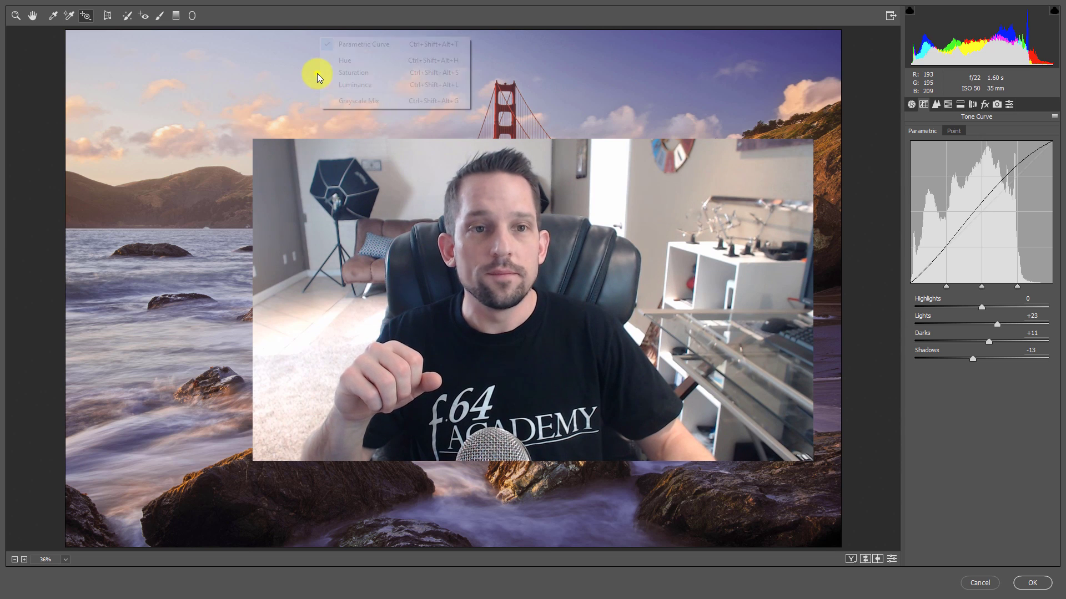
pyautogui.click(354, 84)
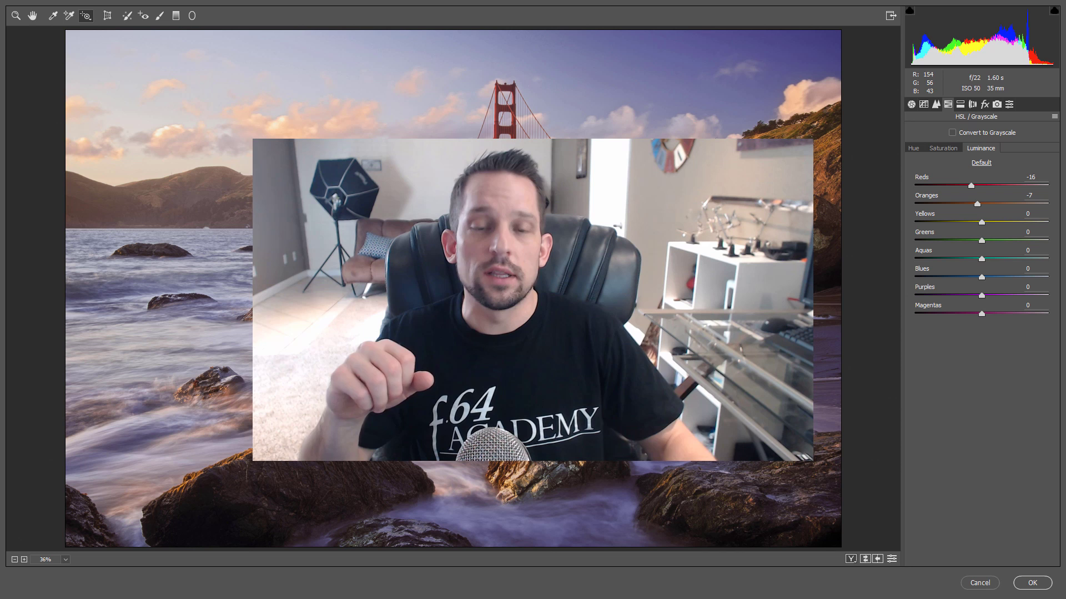